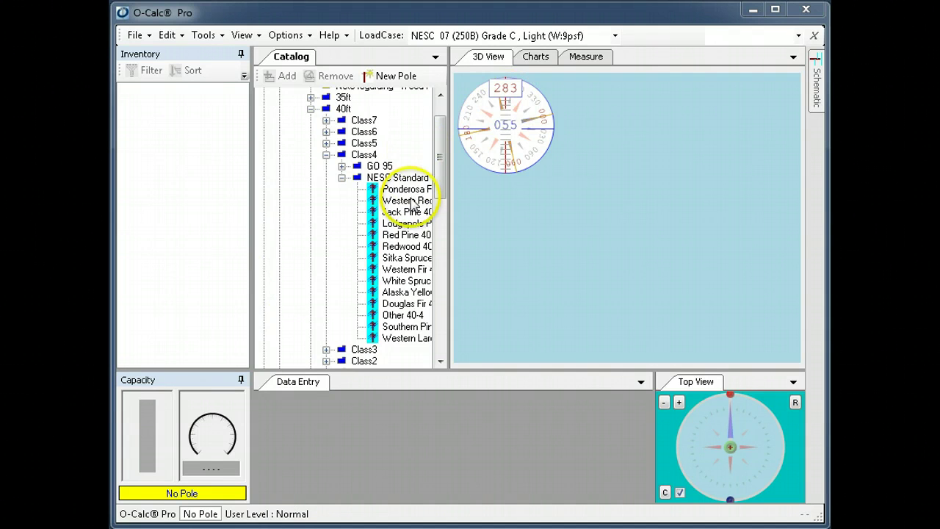
Step: Create a new pole from the Western Red 40-ft Class 4 NESC Standard catalog template
{"action": "left_click_drag", "start_coordinate": [413, 205], "coordinate": [184, 159]}
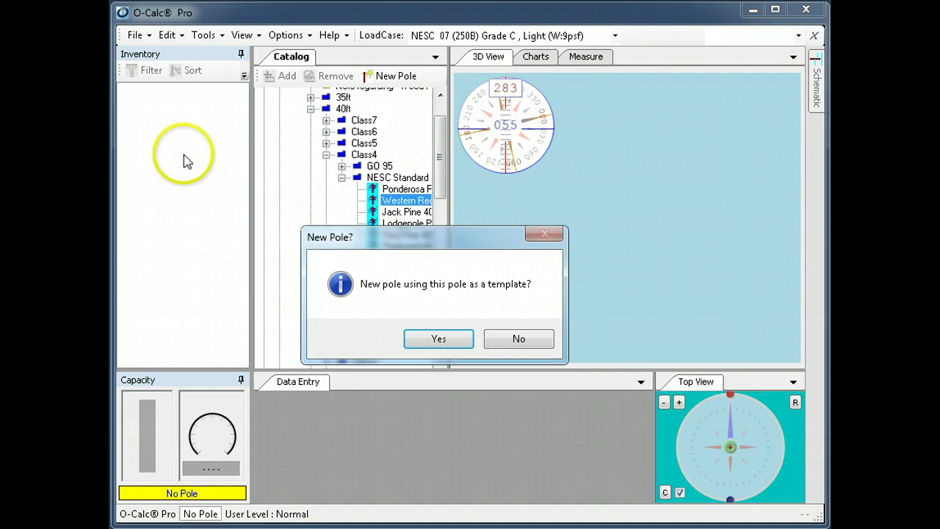
{"action": "left_click", "coordinate": [438, 341]}
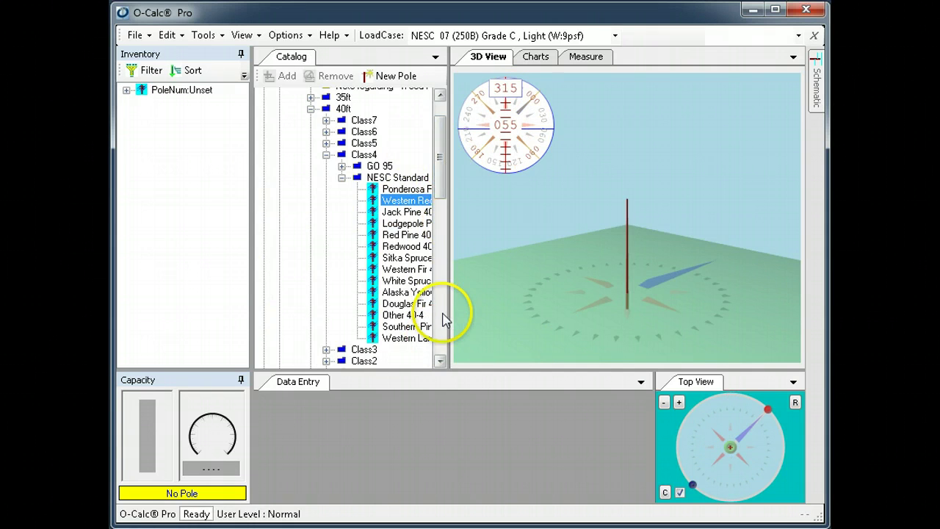
Step: Add the 8' x 3.5" x 4.5" SP 3-pin crossarm assembly to the pole
{"action": "left_click", "coordinate": [440, 321]}
{"action": "mouse_move", "coordinate": [342, 294]}
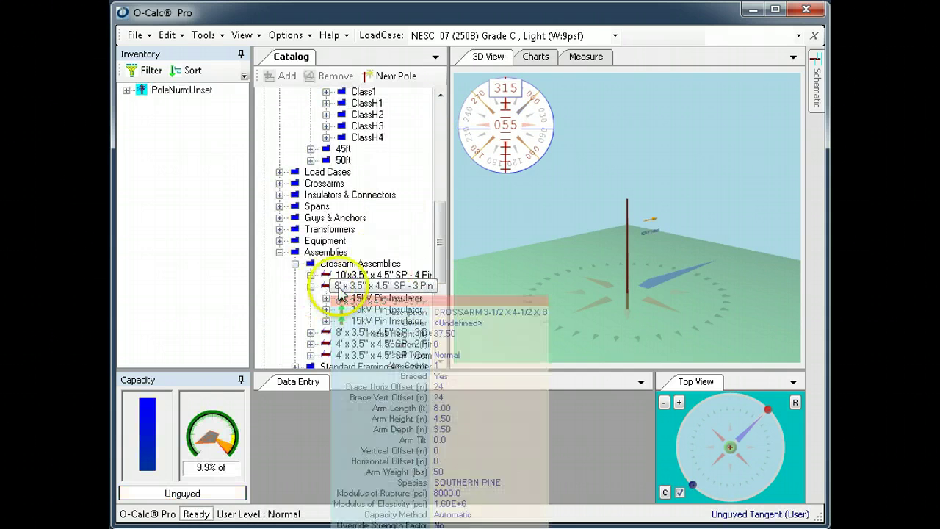
{"action": "left_click_drag", "start_coordinate": [341, 290], "coordinate": [664, 253]}
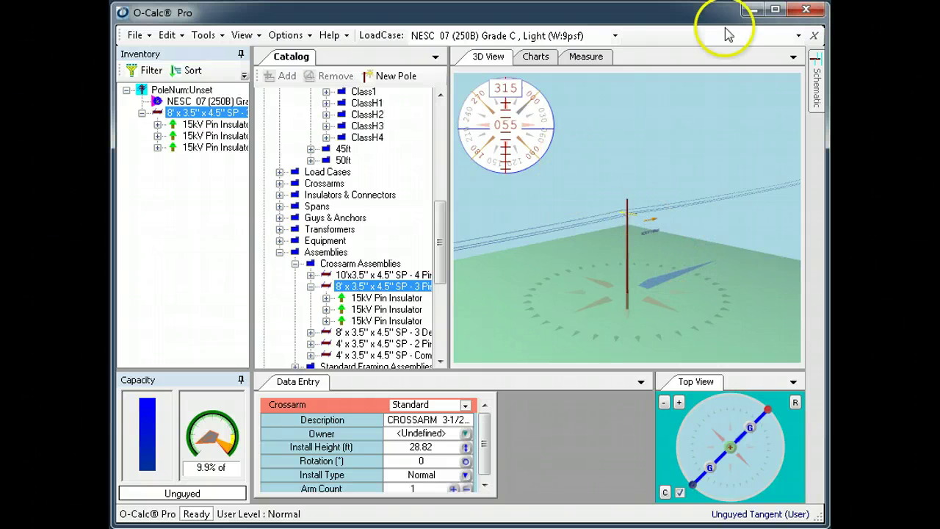
Step: Switch the workspace to the RKM2 layout and orbit around the pole
{"action": "left_click", "coordinate": [798, 35]}
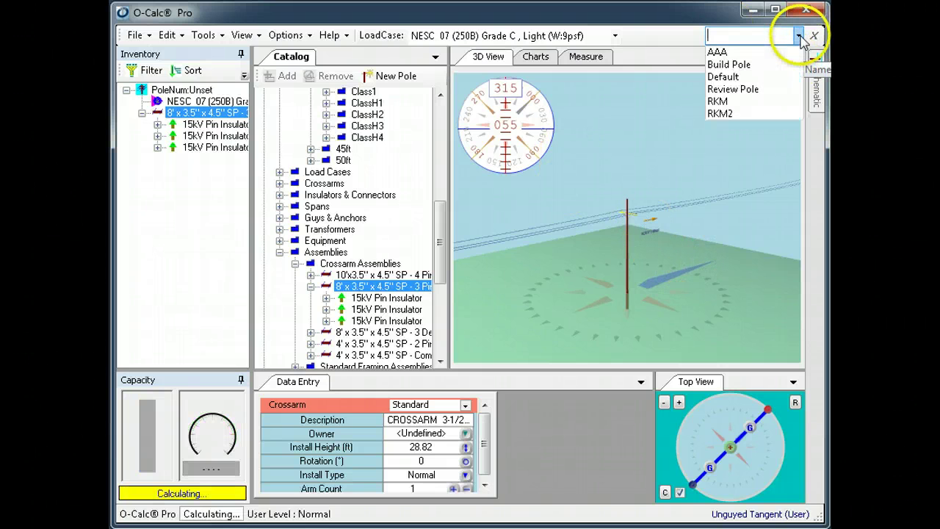
{"action": "left_click", "coordinate": [761, 113]}
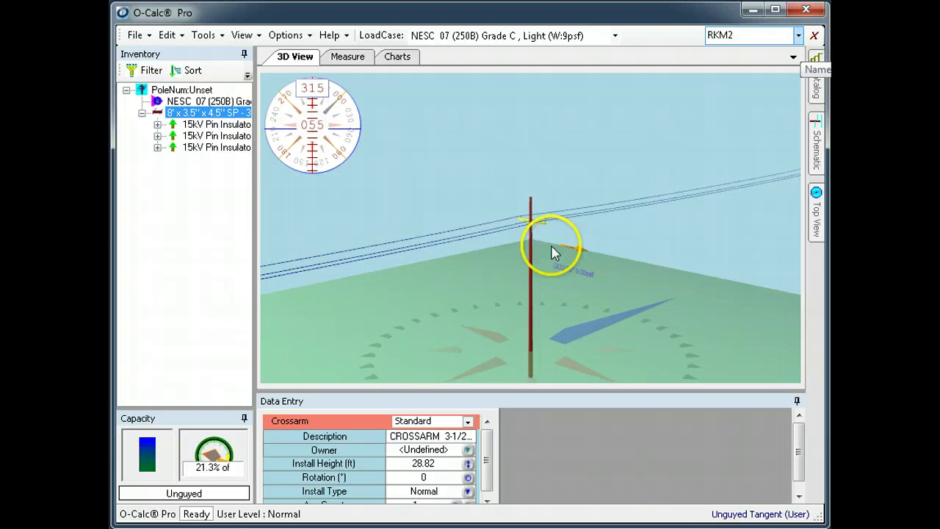
{"action": "scroll", "coordinate": [552, 252], "scroll_direction": "up", "scroll_amount": 5}
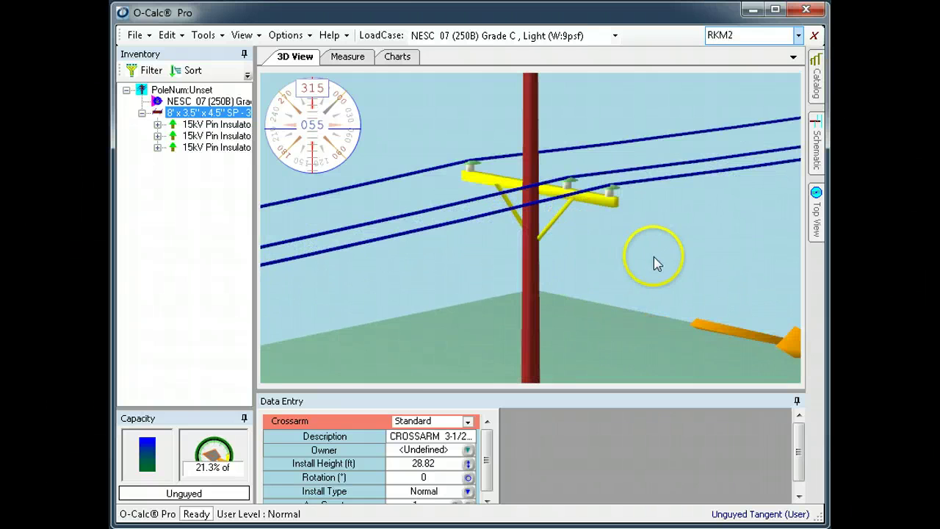
{"action": "left_click_drag", "start_coordinate": [658, 265], "coordinate": [594, 272]}
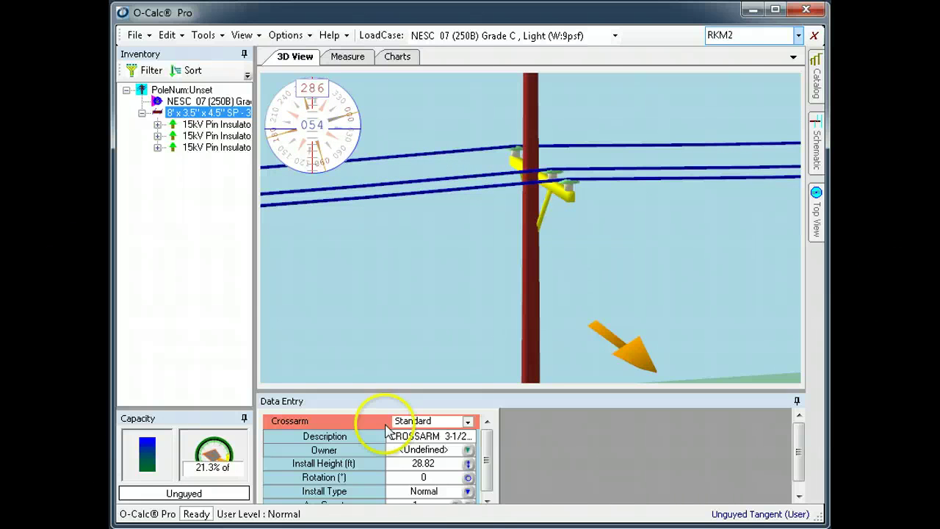
Step: Raise the crossarm's Arm Count to 2, then select a pin insulator on the arm
{"action": "left_click", "coordinate": [489, 502]}
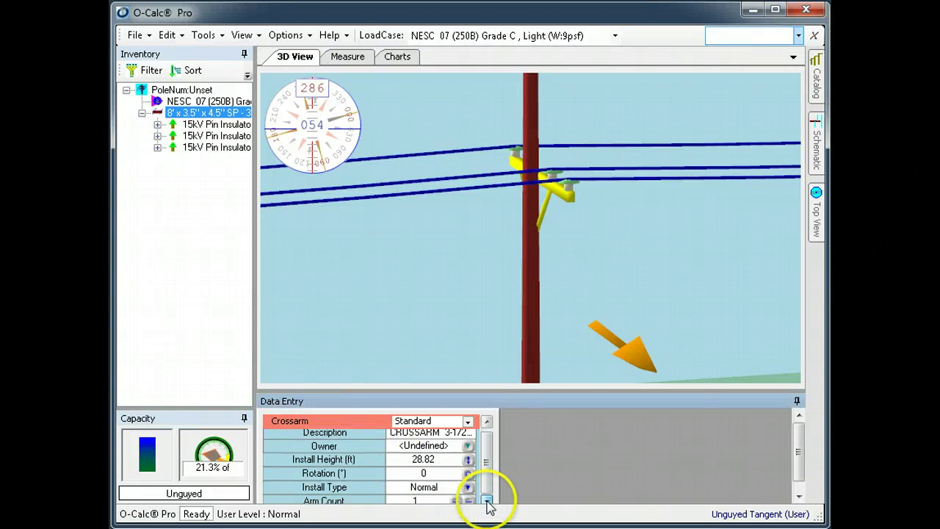
{"action": "left_click", "coordinate": [458, 500]}
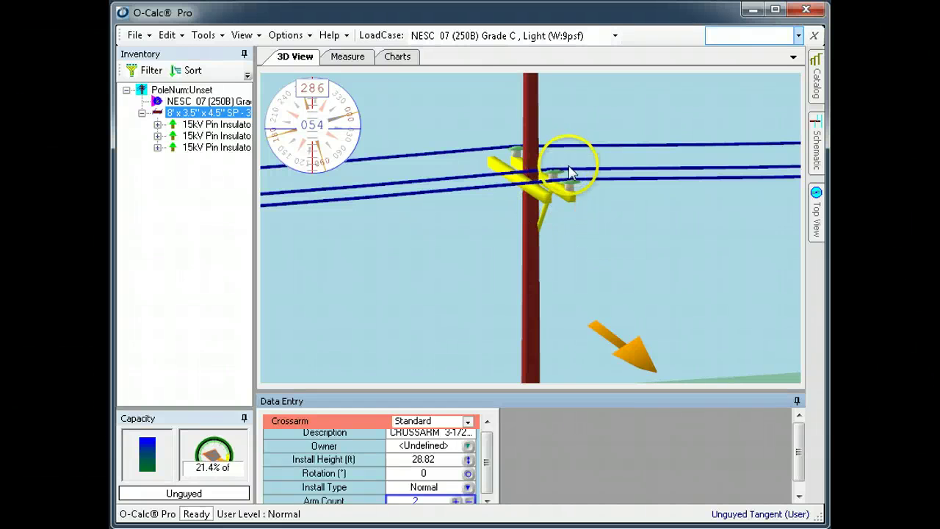
{"action": "left_click", "coordinate": [572, 191]}
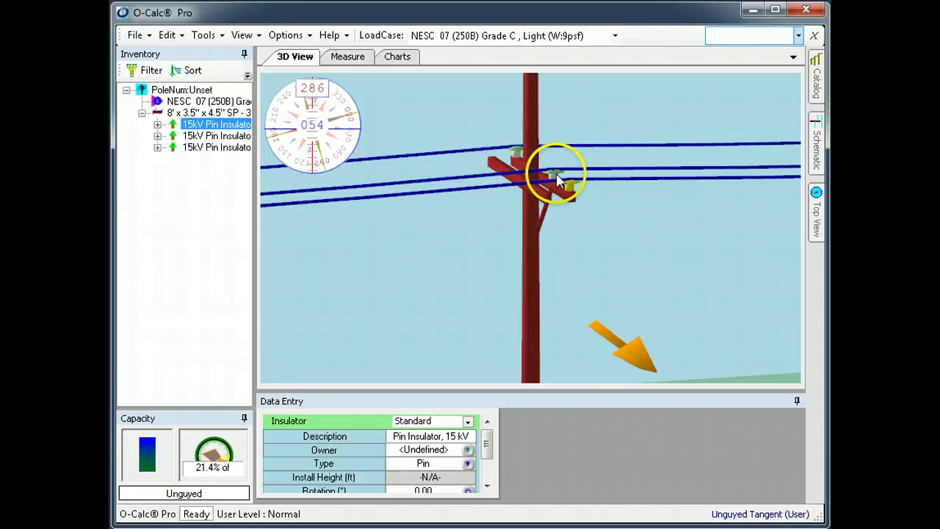
Step: Select all three 15 kV pin insulators and set their Side to Both
{"action": "left_click", "coordinate": [506, 156], "text": "ctrl"}
{"action": "left_click", "coordinate": [516, 152], "text": "ctrl"}
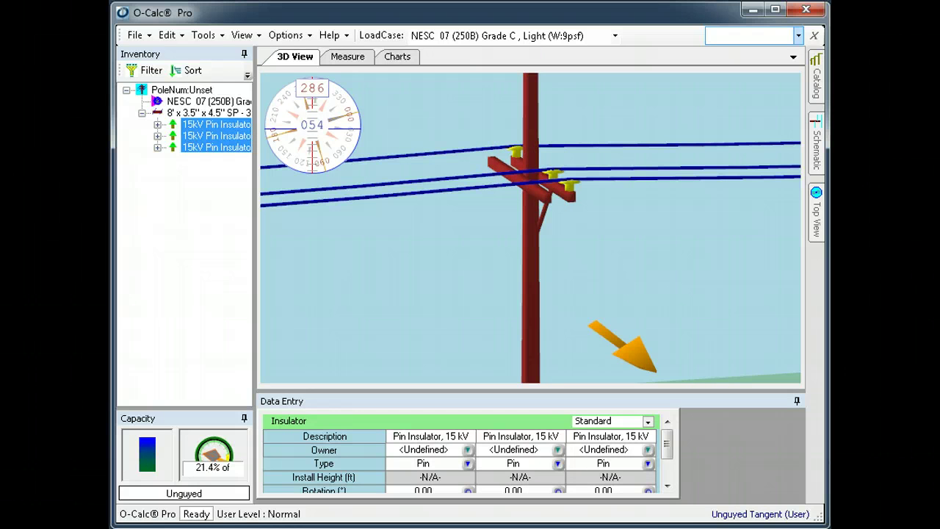
{"action": "left_click", "coordinate": [666, 485]}
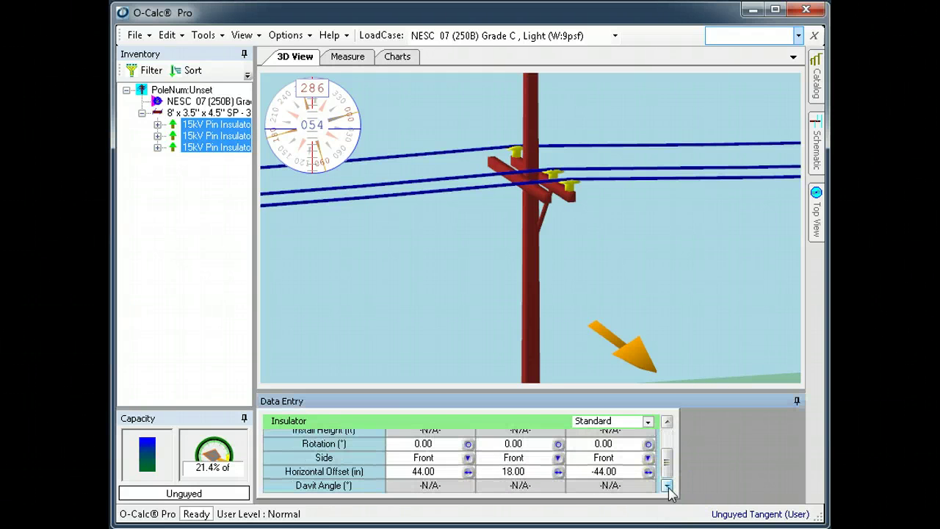
{"action": "left_click", "coordinate": [415, 459]}
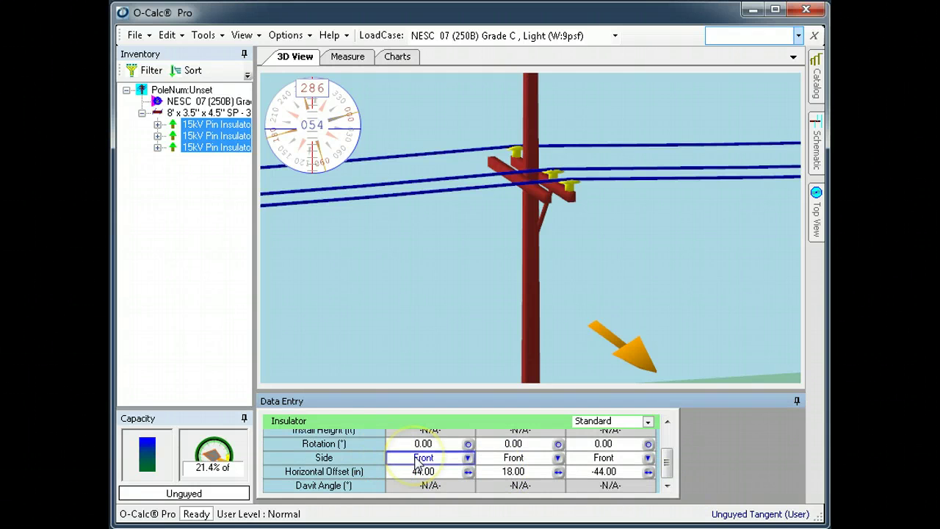
{"action": "left_click", "coordinate": [606, 462], "text": "shift"}
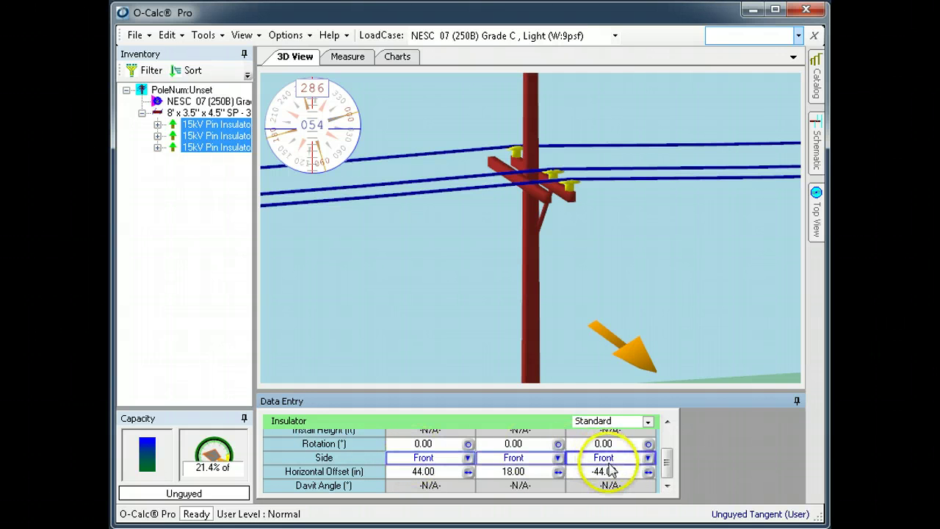
{"action": "left_click", "coordinate": [556, 460]}
{"action": "left_click", "coordinate": [602, 477]}
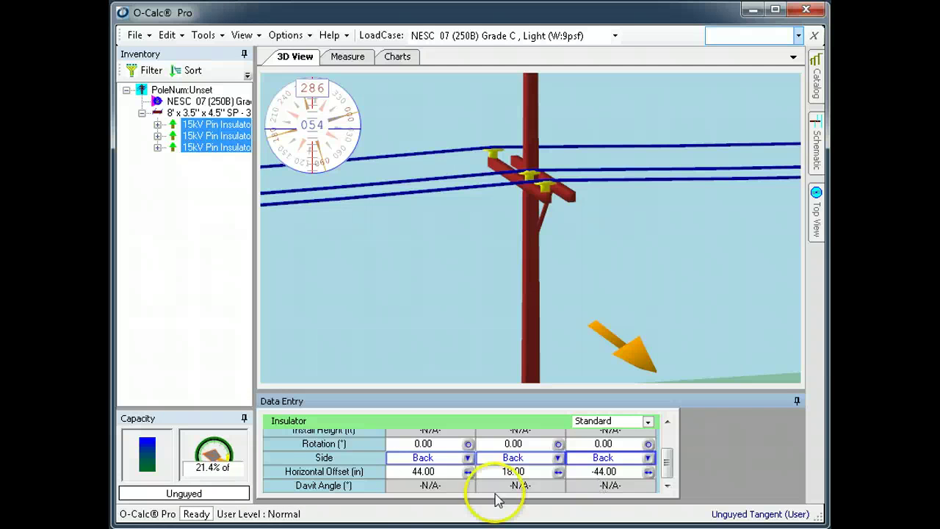
{"action": "left_click", "coordinate": [468, 459]}
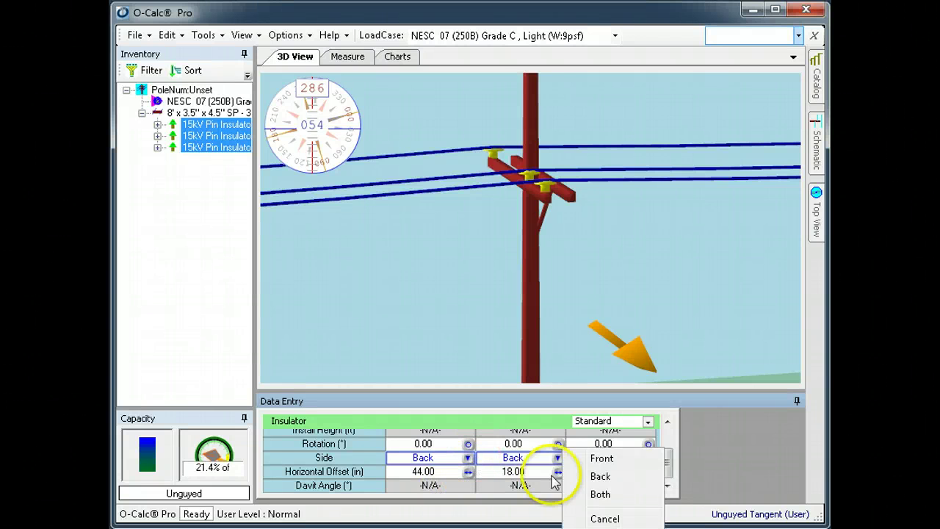
{"action": "left_click", "coordinate": [599, 499]}
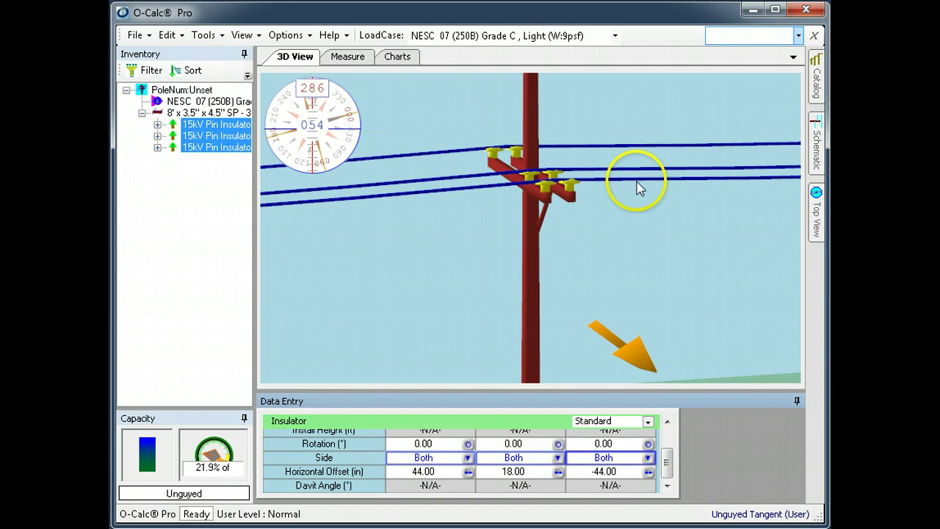
Step: Zoom and rotate the view, then select the lower right 150 ft ACSR 1/0 primary span
{"action": "left_click", "coordinate": [639, 186]}
{"action": "scroll", "coordinate": [625, 209], "scroll_direction": "up", "scroll_amount": 3}
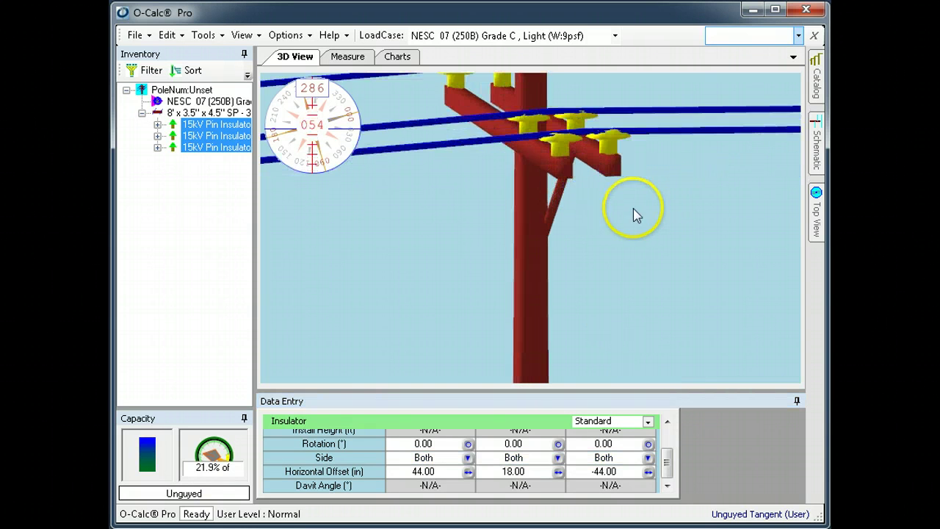
{"action": "left_click_drag", "start_coordinate": [710, 216], "coordinate": [686, 204]}
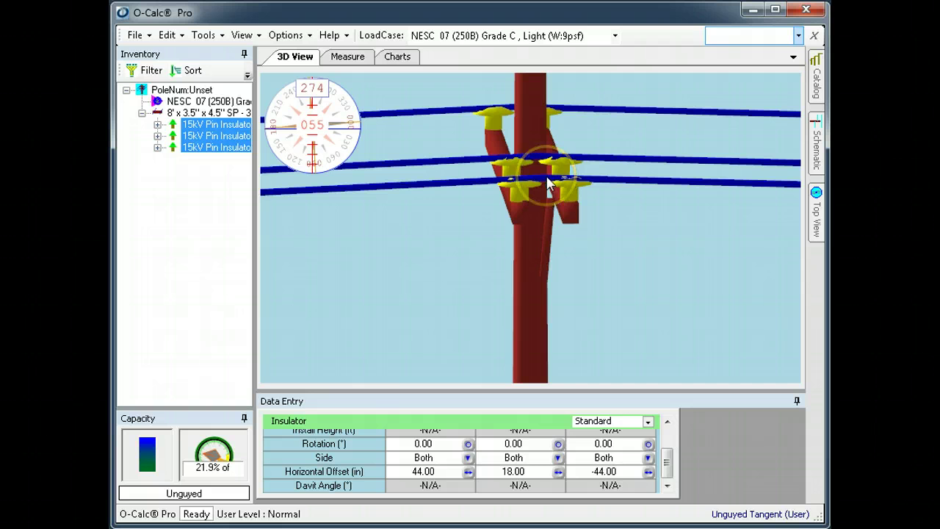
{"action": "left_click", "coordinate": [634, 184]}
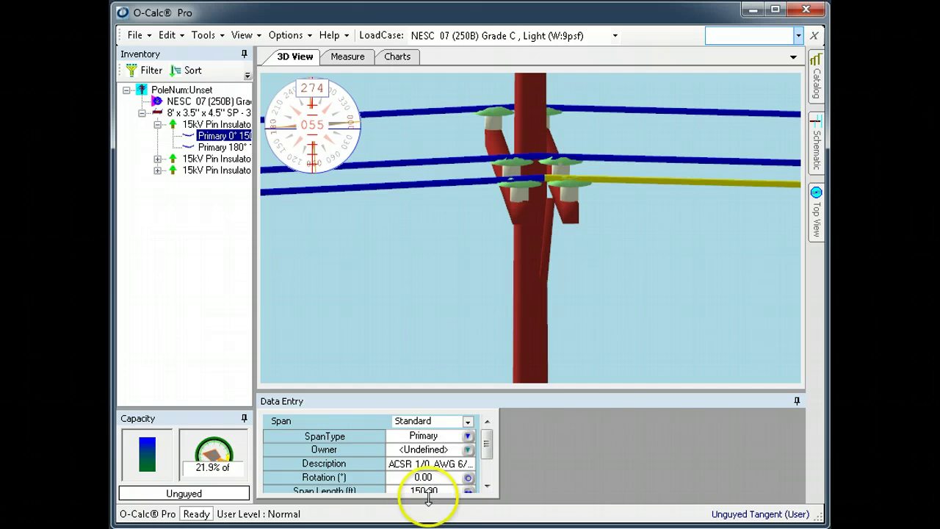
Step: Set the lower right primary span's Rotation to 45°
{"action": "left_click", "coordinate": [462, 479]}
{"action": "type", "text": "45"}
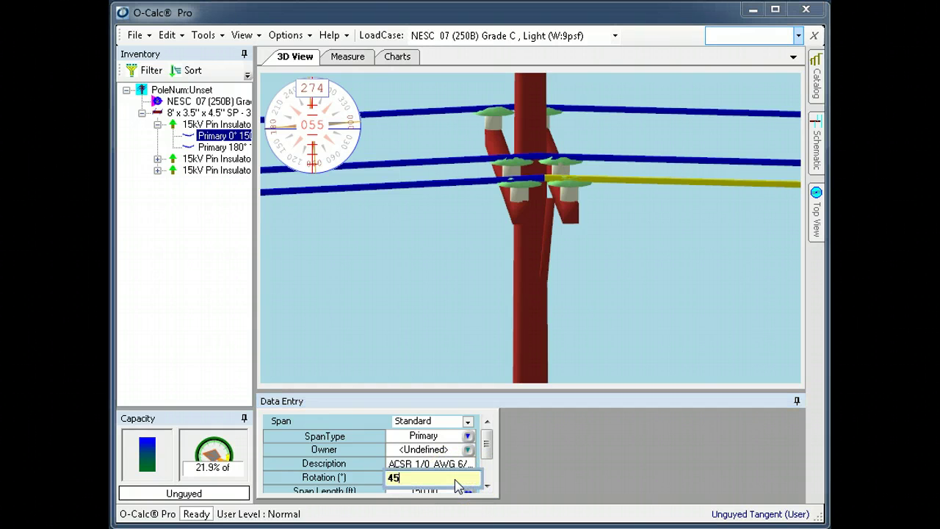
{"action": "key", "text": "Return"}
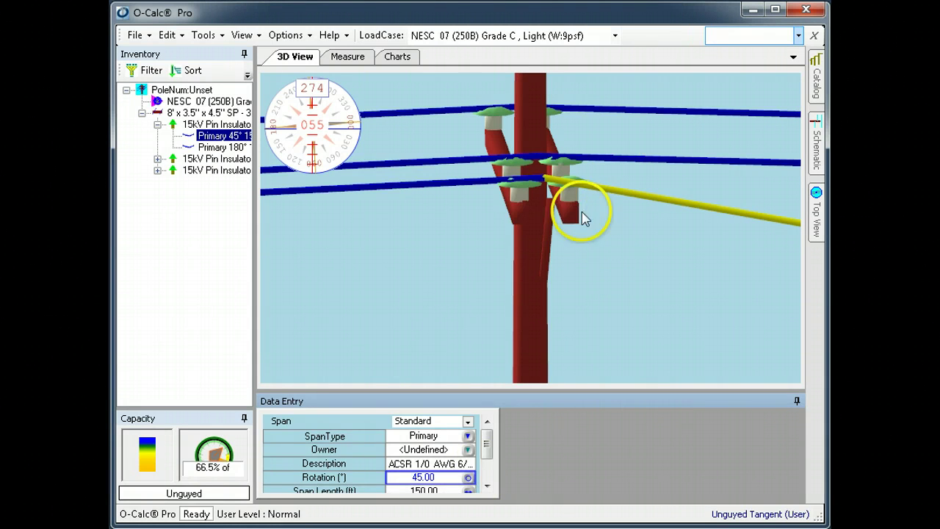
Step: Select the lower pin insulator and set its Type to Post and Side to Field
{"action": "left_click_drag", "start_coordinate": [522, 188], "coordinate": [529, 359]}
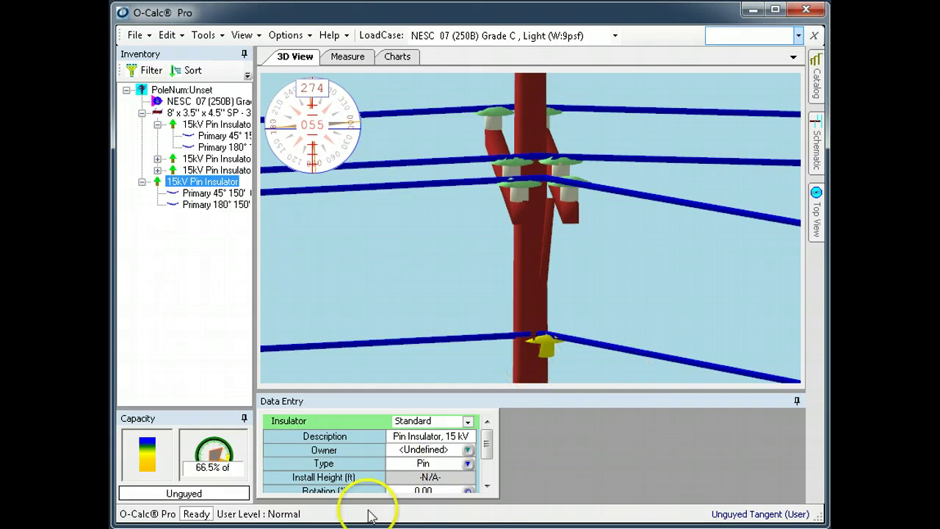
{"action": "left_click", "coordinate": [467, 464]}
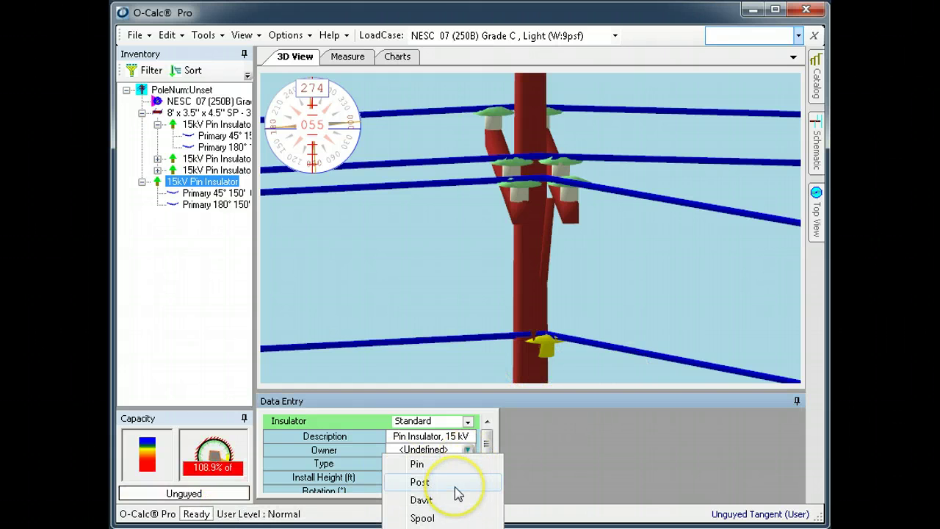
{"action": "left_click", "coordinate": [456, 485]}
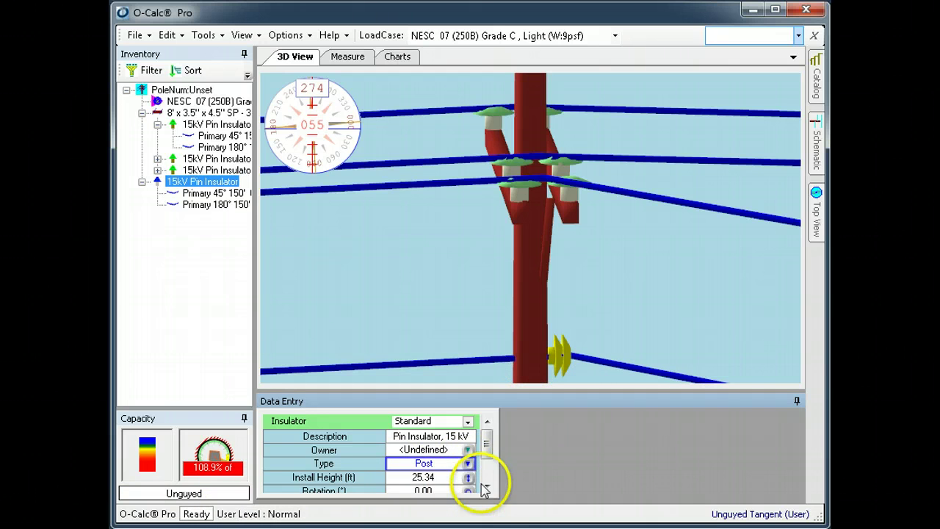
{"action": "left_click", "coordinate": [487, 478]}
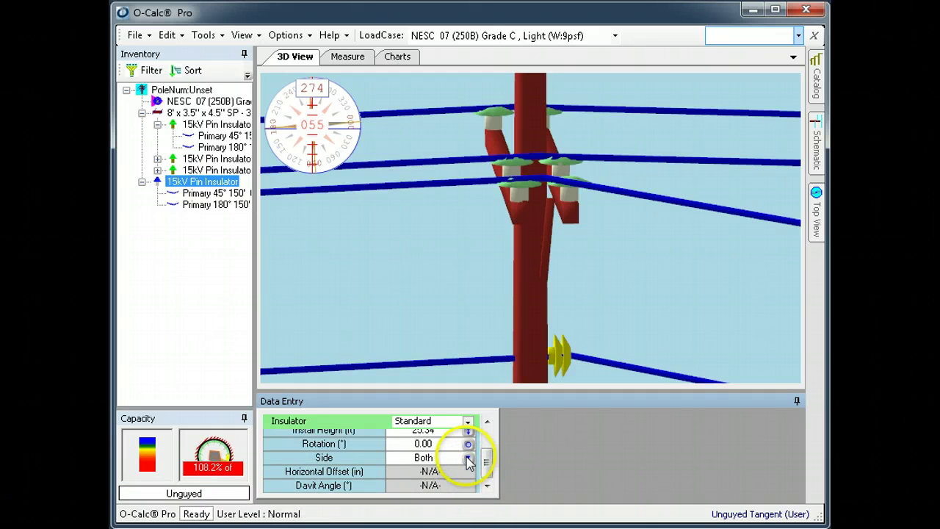
{"action": "left_click", "coordinate": [467, 458]}
{"action": "left_click", "coordinate": [450, 476]}
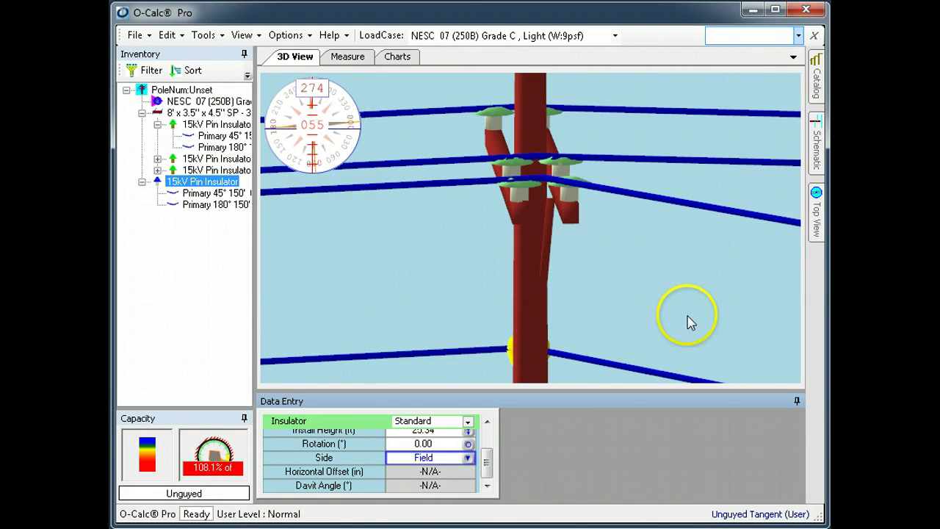
{"action": "left_click", "coordinate": [667, 331]}
{"action": "left_click_drag", "start_coordinate": [667, 330], "coordinate": [518, 343]}
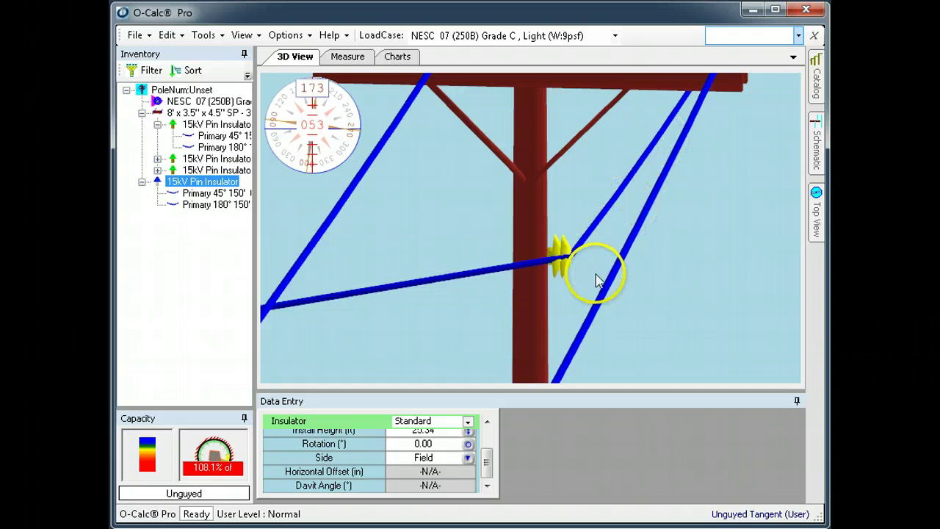
Step: Apply Rotate to Span Angles on the lower insulator, bringing it to 202.50°, then inspect it
{"action": "right_click", "coordinate": [562, 245]}
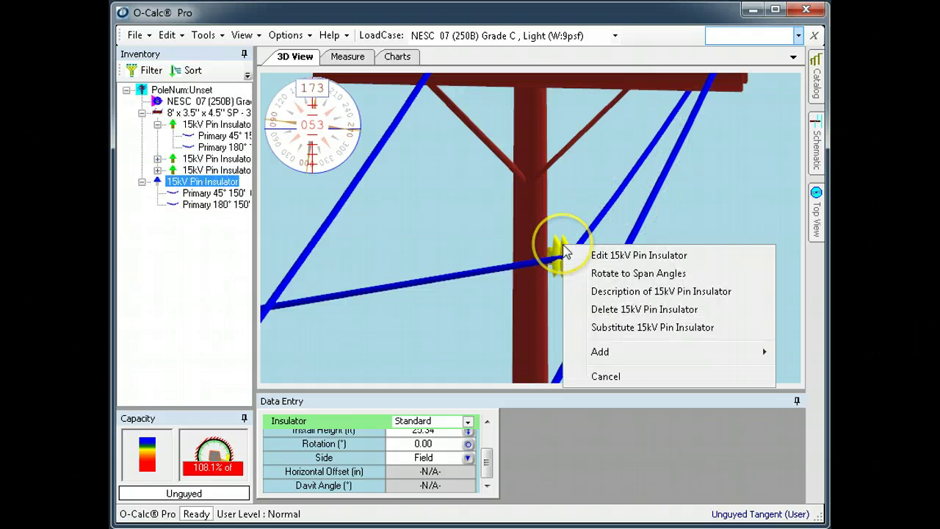
{"action": "left_click", "coordinate": [646, 273]}
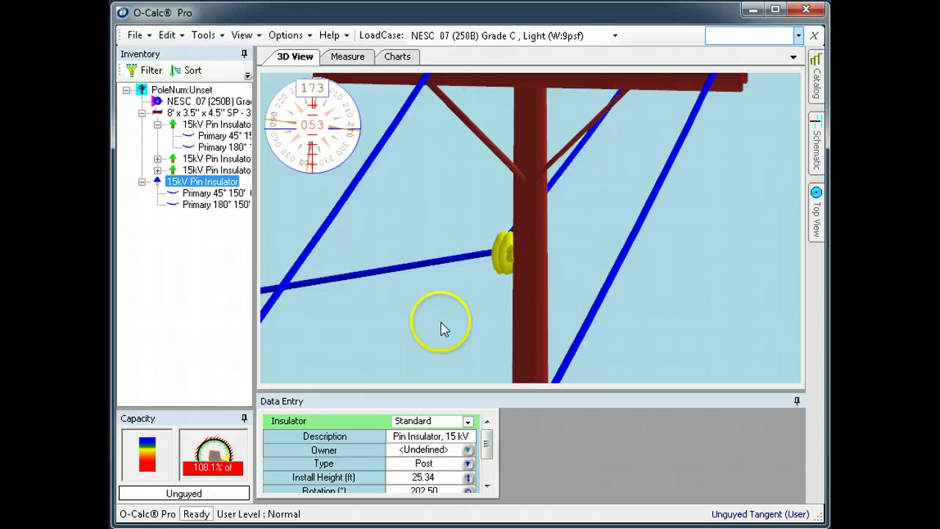
{"action": "left_click_drag", "start_coordinate": [441, 321], "coordinate": [593, 335]}
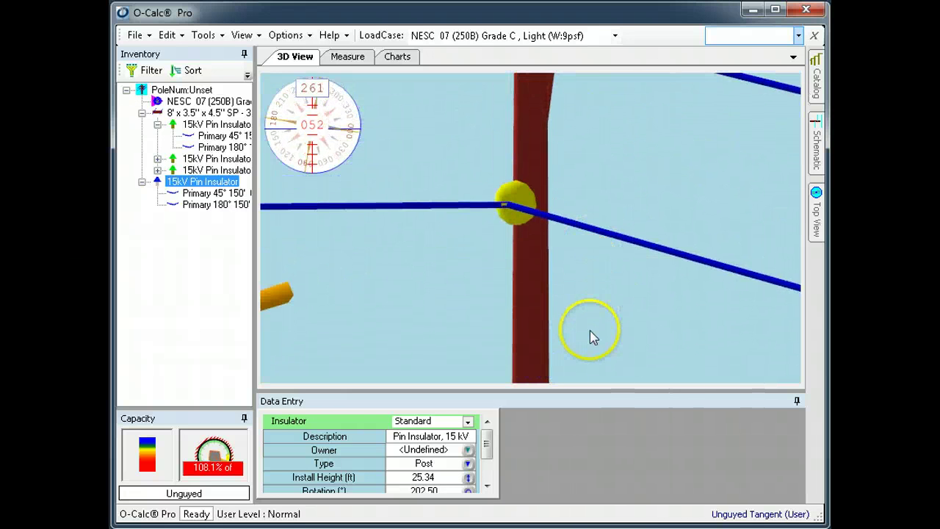
{"action": "left_click_drag", "start_coordinate": [561, 286], "coordinate": [563, 289]}
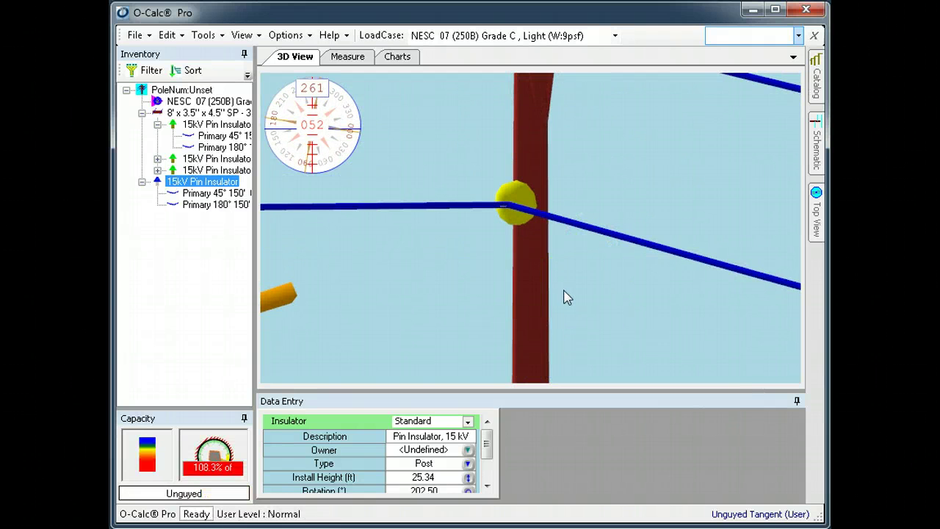
{"action": "mouse_move", "coordinate": [561, 204]}
{"action": "left_mouse_down"}
{"action": "mouse_move", "coordinate": [528, 187]}
{"action": "mouse_move", "coordinate": [411, 215]}
{"action": "mouse_move", "coordinate": [348, 210]}
{"action": "mouse_move", "coordinate": [556, 241]}
{"action": "mouse_move", "coordinate": [593, 239]}
{"action": "mouse_move", "coordinate": [623, 185]}
{"action": "mouse_move", "coordinate": [673, 208]}
{"action": "mouse_move", "coordinate": [624, 215]}
{"action": "mouse_move", "coordinate": [595, 207]}
{"action": "left_mouse_up"}
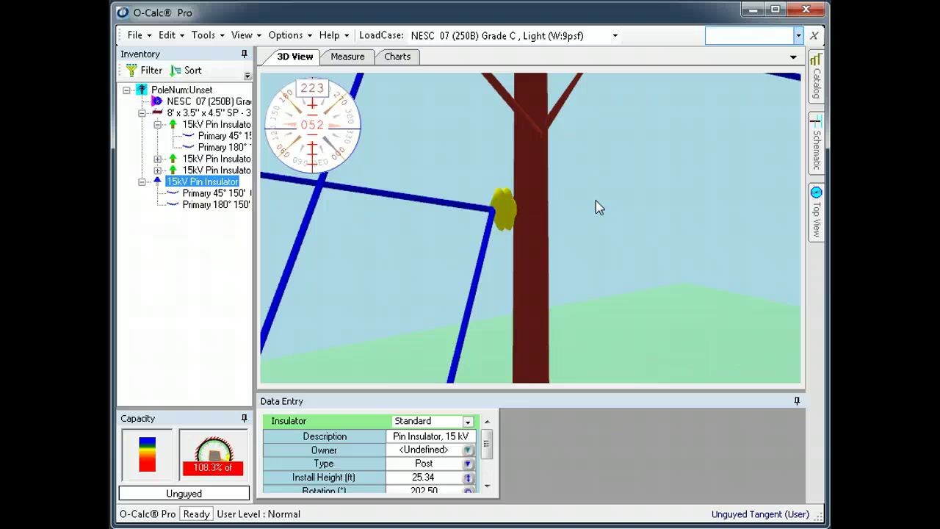
Step: Enter 60 in the lower 45° primary span's Rotation field, swinging it to 262°
{"action": "left_click_drag", "start_coordinate": [466, 307], "coordinate": [470, 326]}
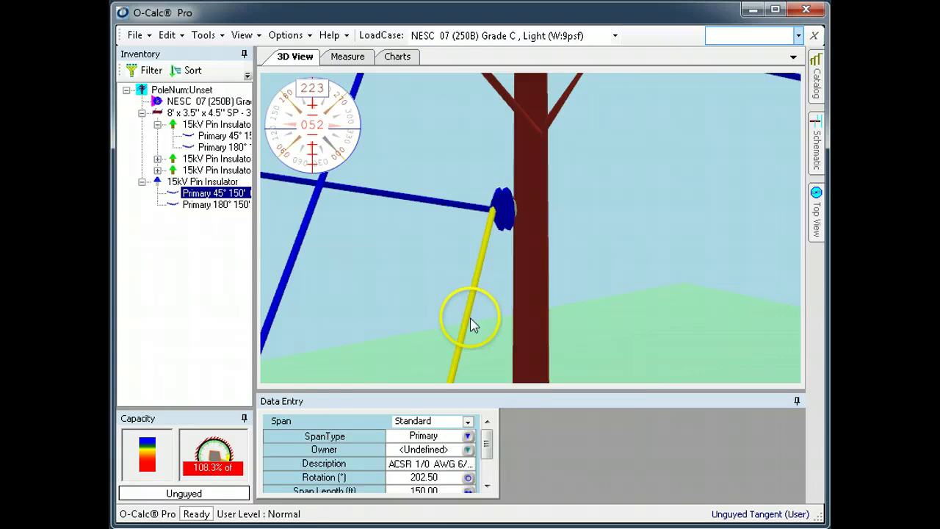
{"action": "left_click", "coordinate": [449, 479]}
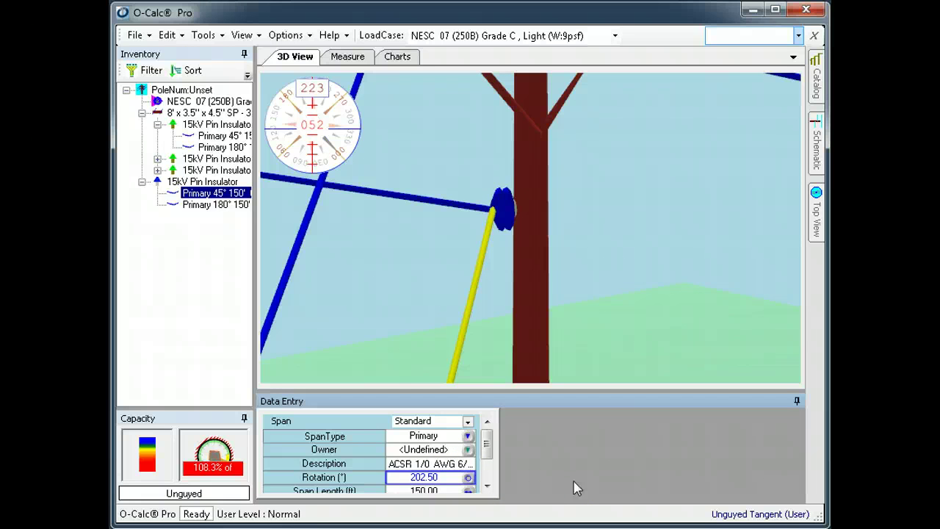
{"action": "type", "text": "60"}
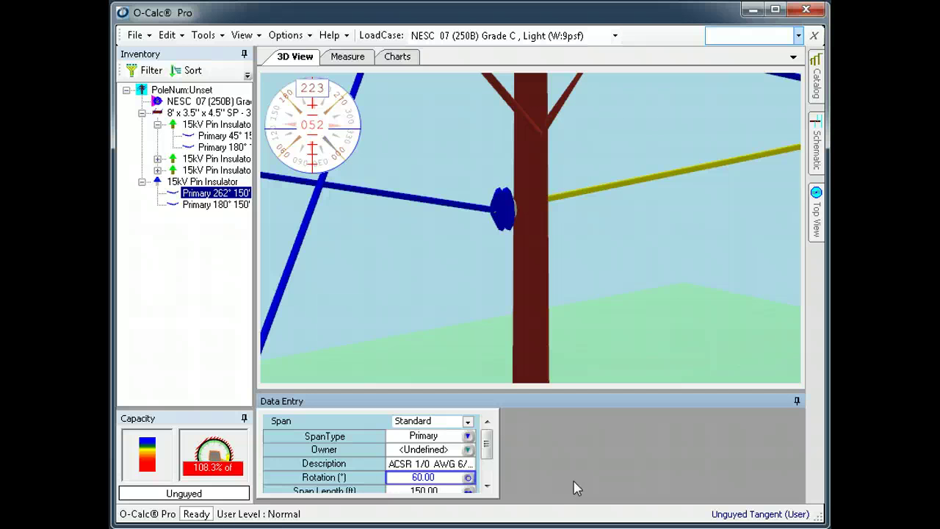
Step: Re-align the lower post insulator to the new span angles, giving 311.25°
{"action": "right_click", "coordinate": [504, 210]}
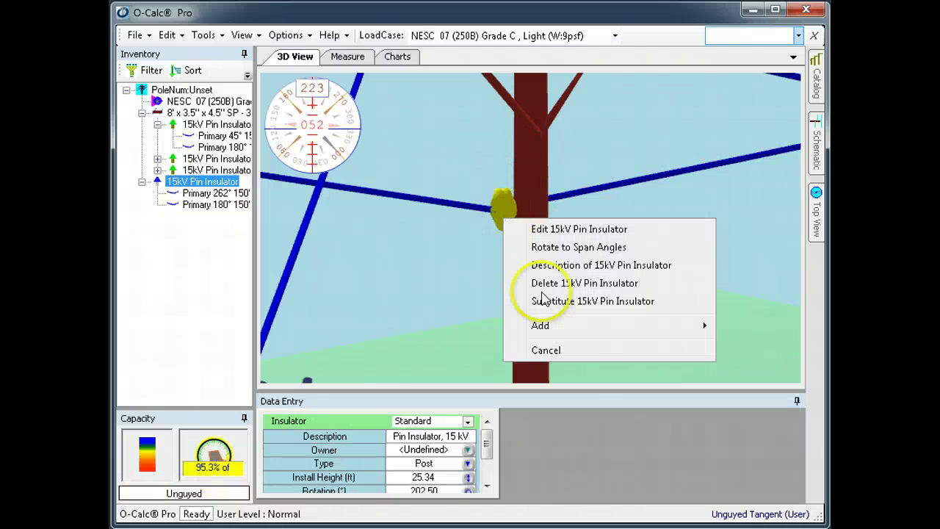
{"action": "left_click", "coordinate": [580, 247]}
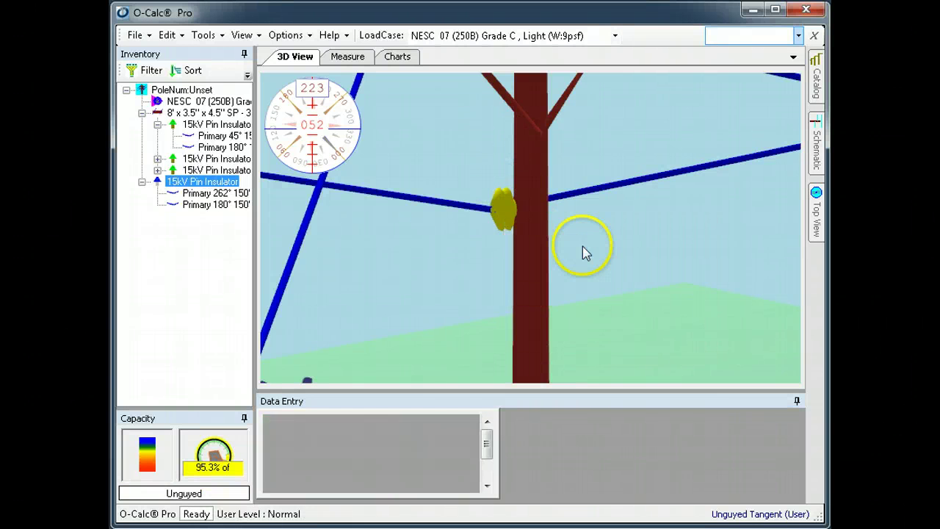
{"action": "left_click_drag", "start_coordinate": [709, 260], "coordinate": [430, 304]}
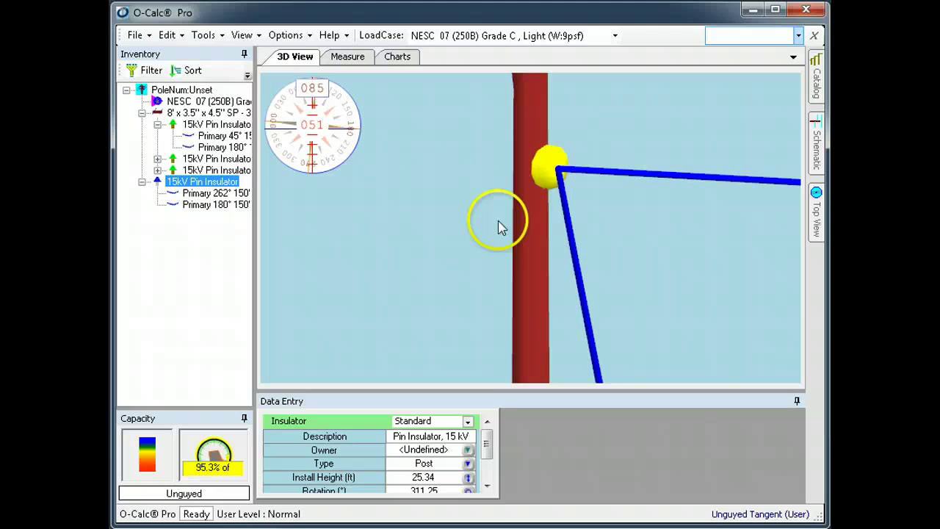
Step: Enter =90 in the lower post insulator's Rotation field to turn it to 90.00°
{"action": "left_click", "coordinate": [487, 485]}
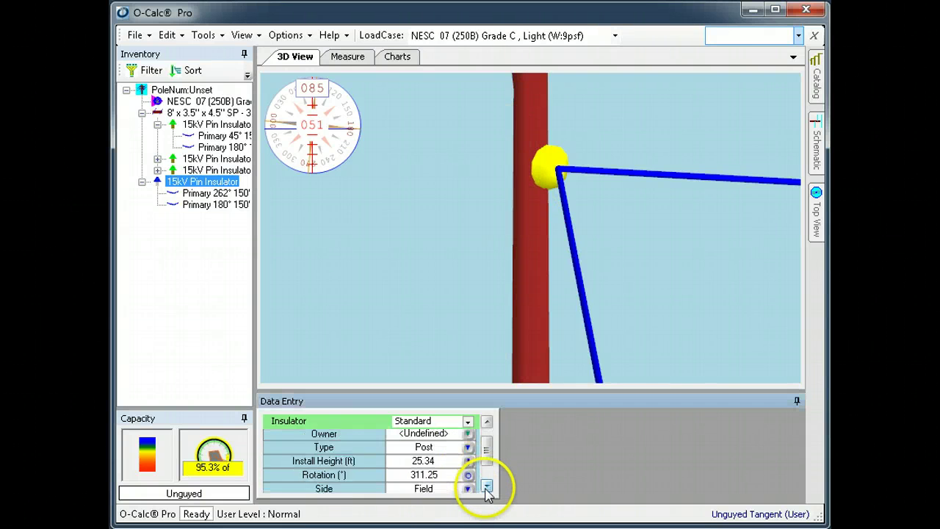
{"action": "left_click", "coordinate": [487, 485]}
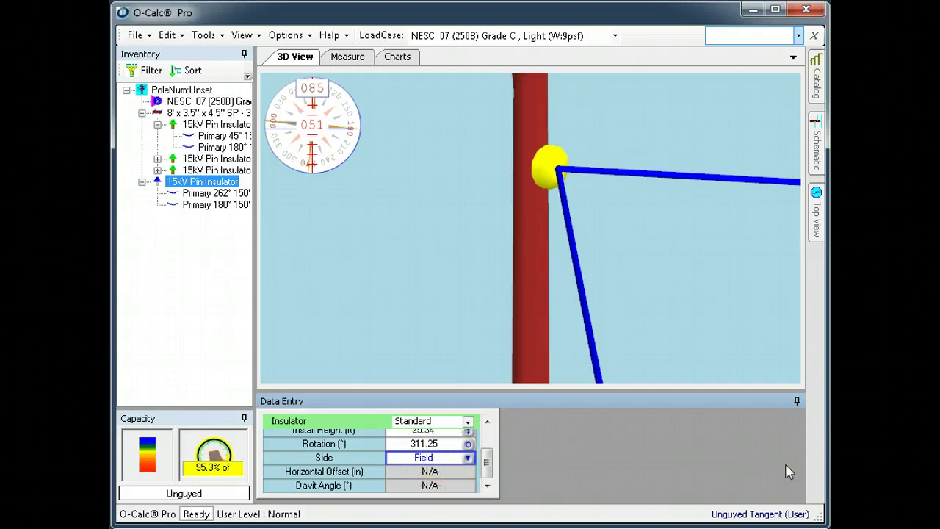
{"action": "left_click", "coordinate": [433, 444]}
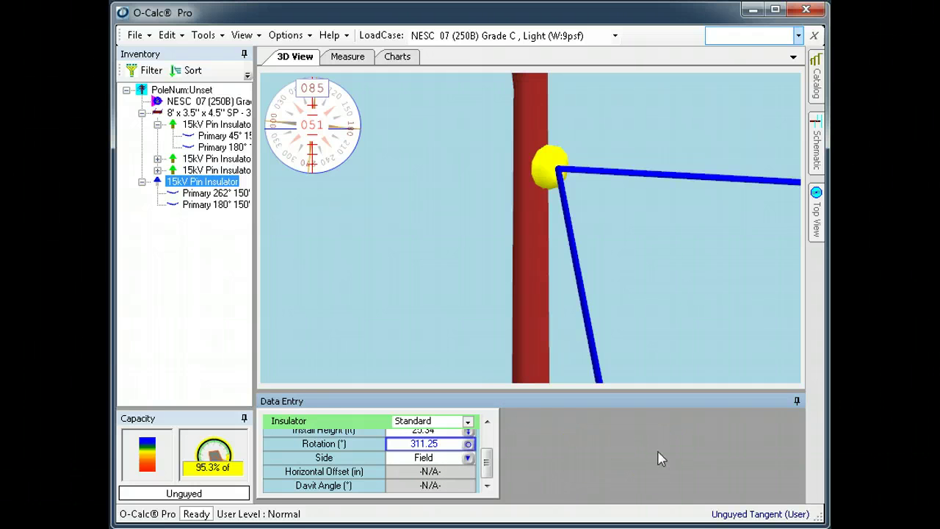
{"action": "type", "text": "id"}
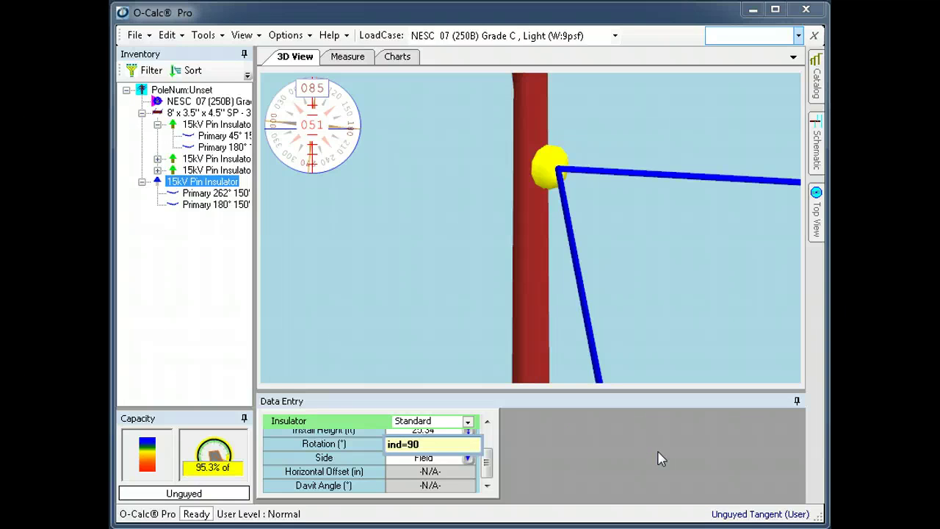
{"action": "type", "text": "=90"}
{"action": "key", "text": "Return"}
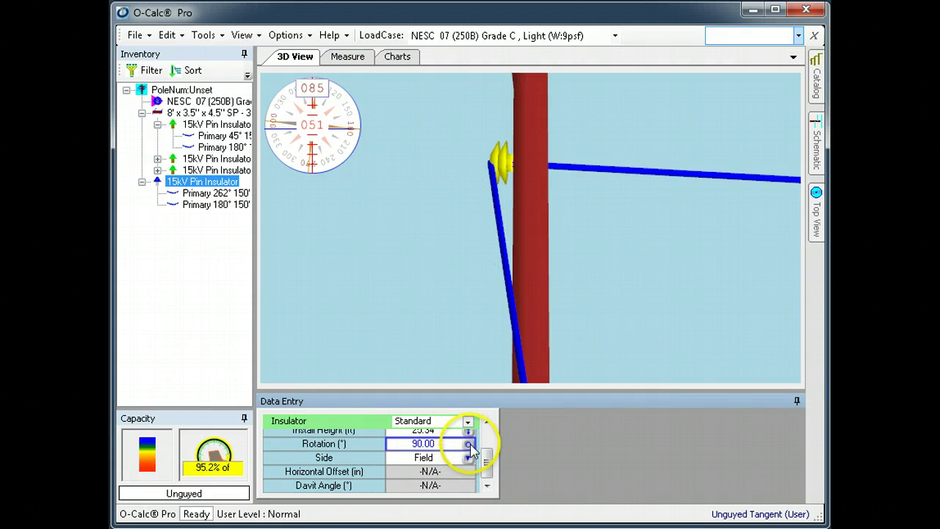
Step: Try a 102° rotation on the lower post insulator, then Rotate to Span Angles back to 311.25°
{"action": "left_click_drag", "start_coordinate": [471, 451], "coordinate": [470, 470]}
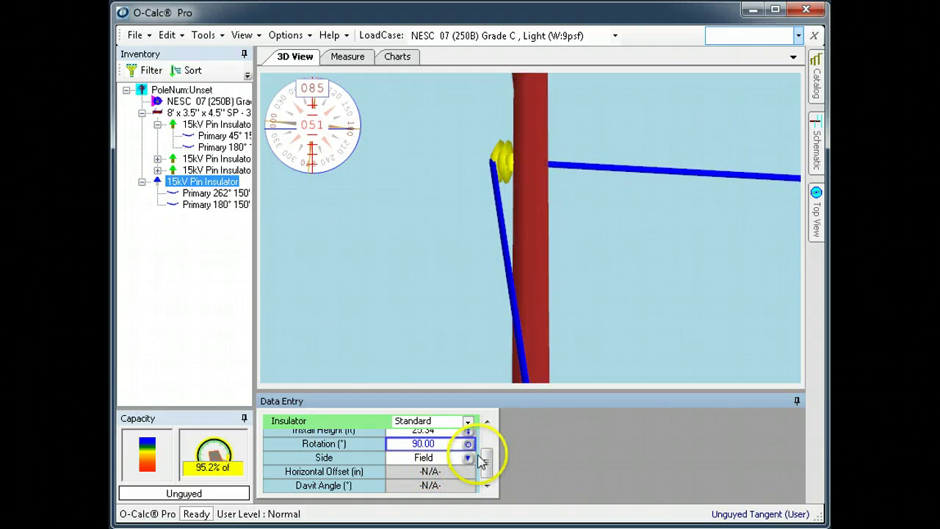
{"action": "left_click_drag", "start_coordinate": [607, 481], "coordinate": [392, 283]}
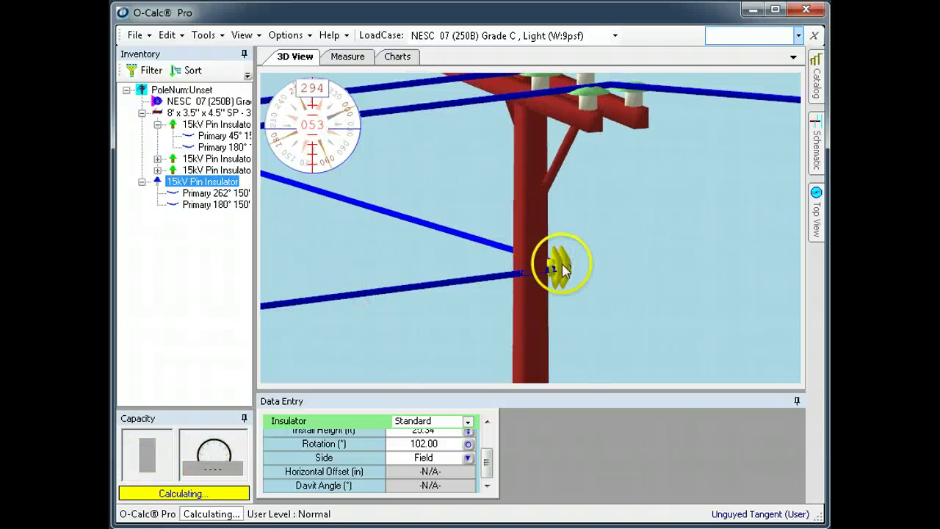
{"action": "right_click", "coordinate": [558, 268]}
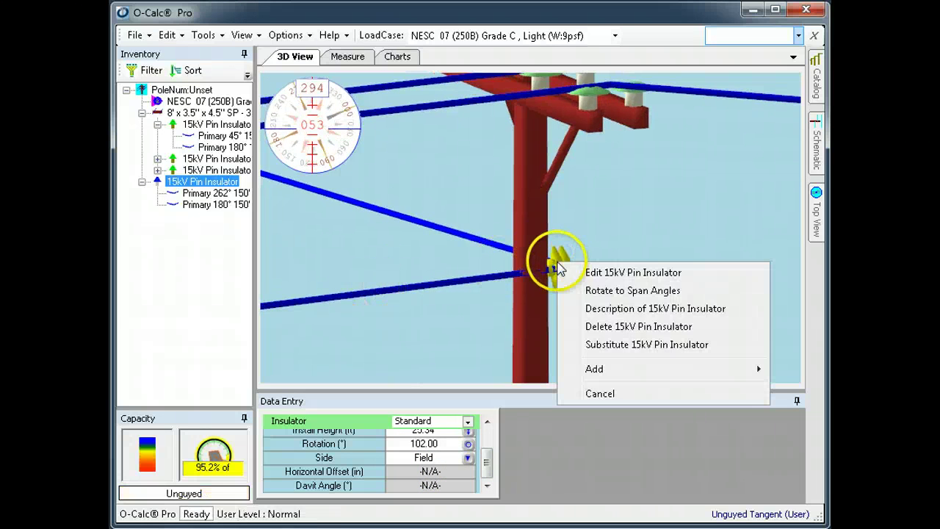
{"action": "left_click", "coordinate": [630, 291]}
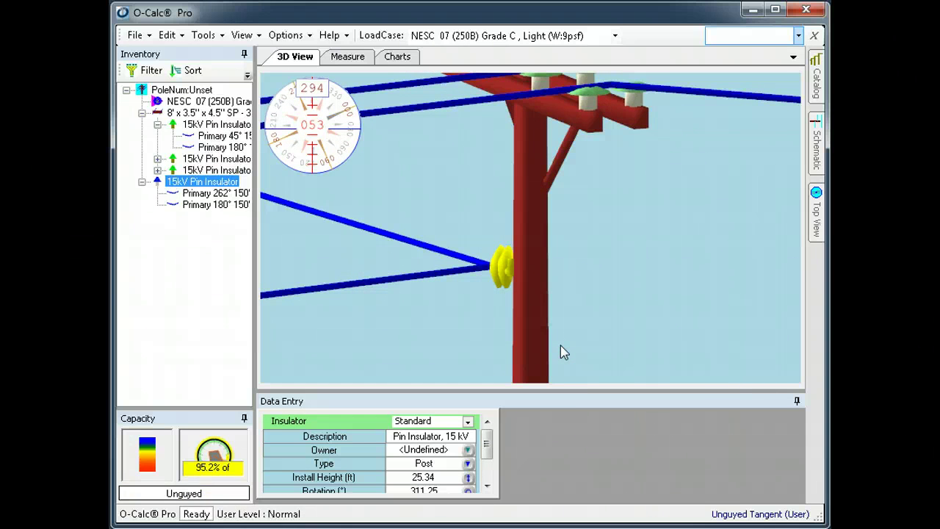